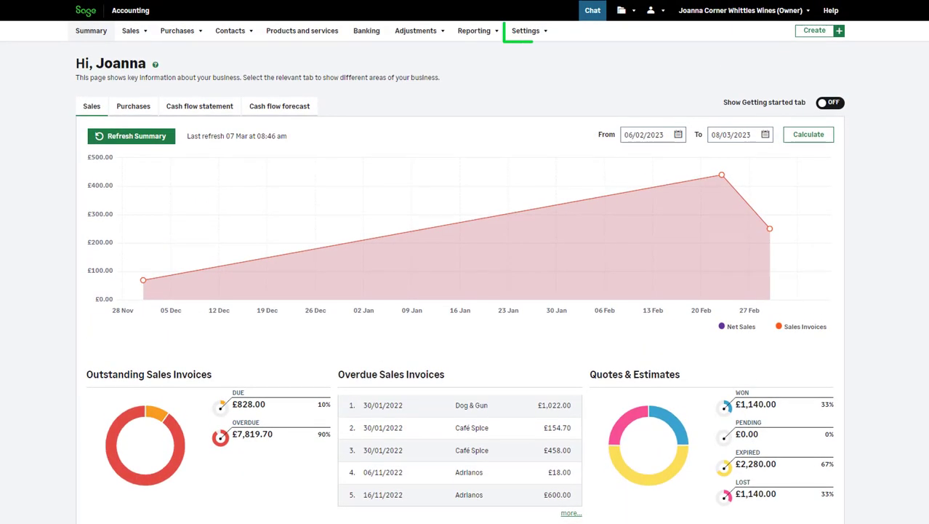
Update the first line of the trading address in the business details and save the change.
click(539, 31)
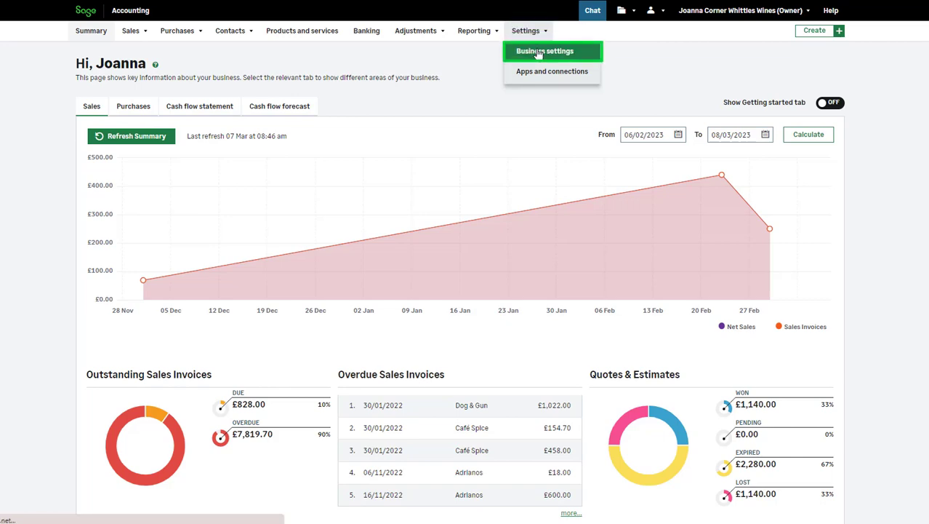
click(542, 51)
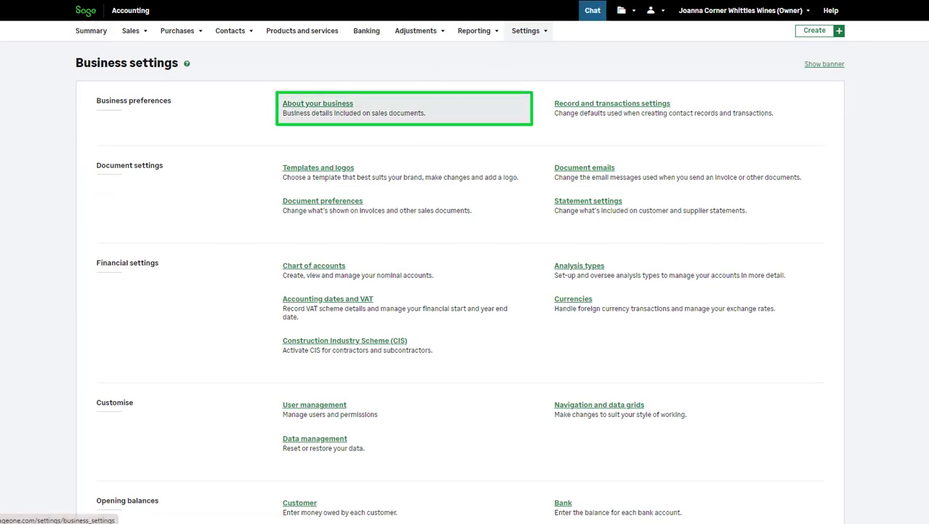
click(318, 103)
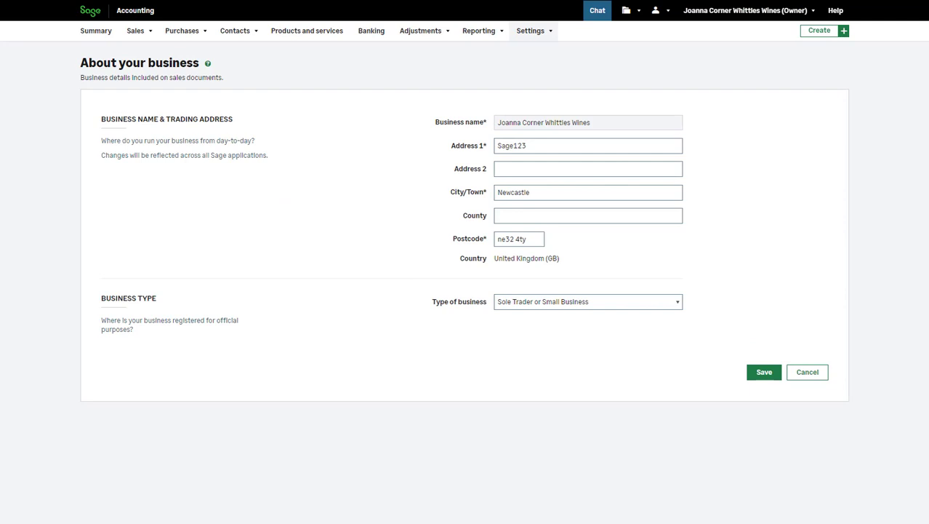
click(553, 145)
text(4)
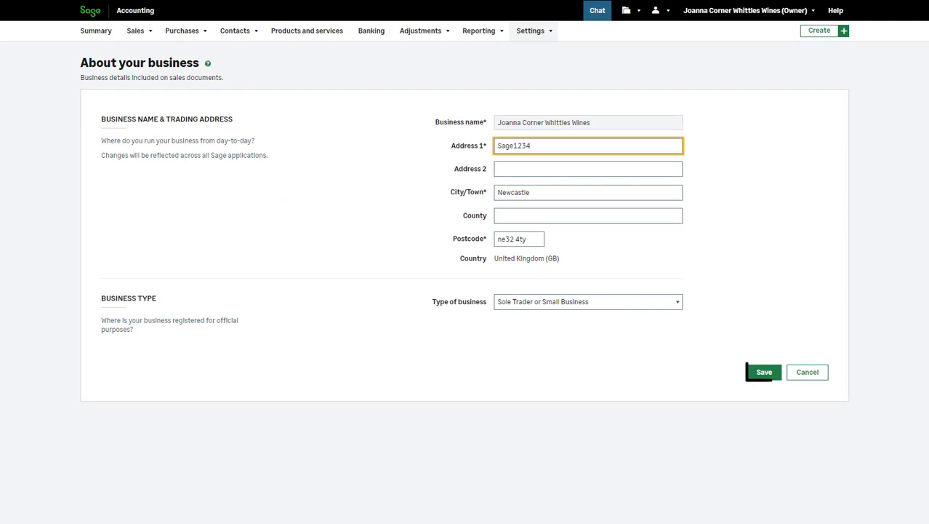
click(764, 372)
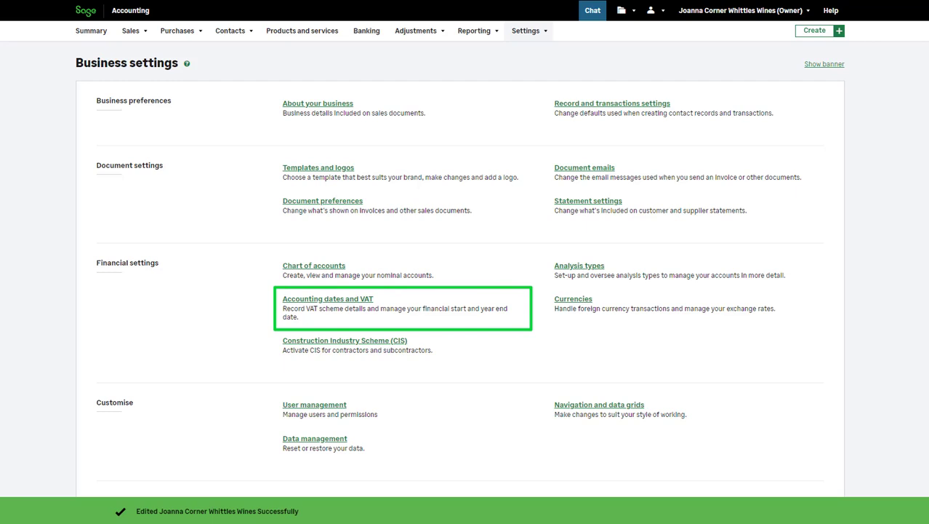
Review the VAT scheme choices and the other accounting date and VAT settings in the financial settings.
click(327, 299)
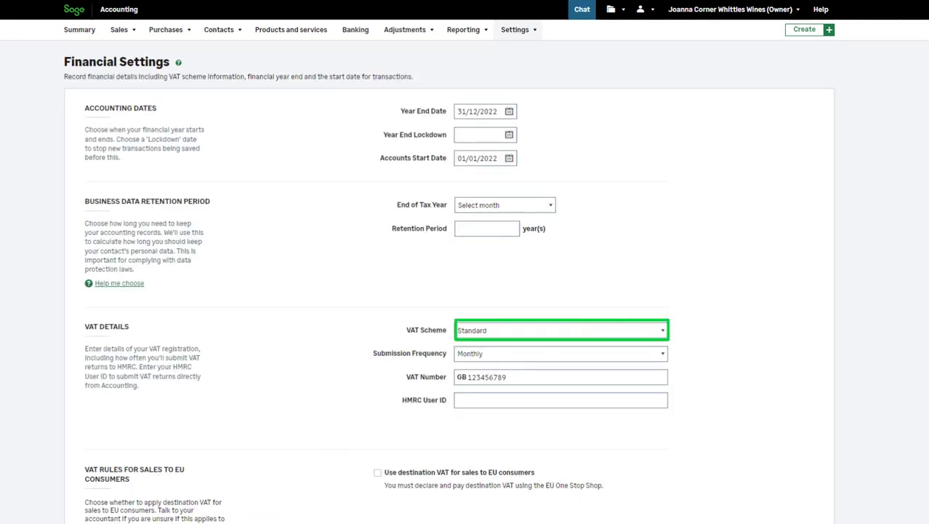
click(560, 330)
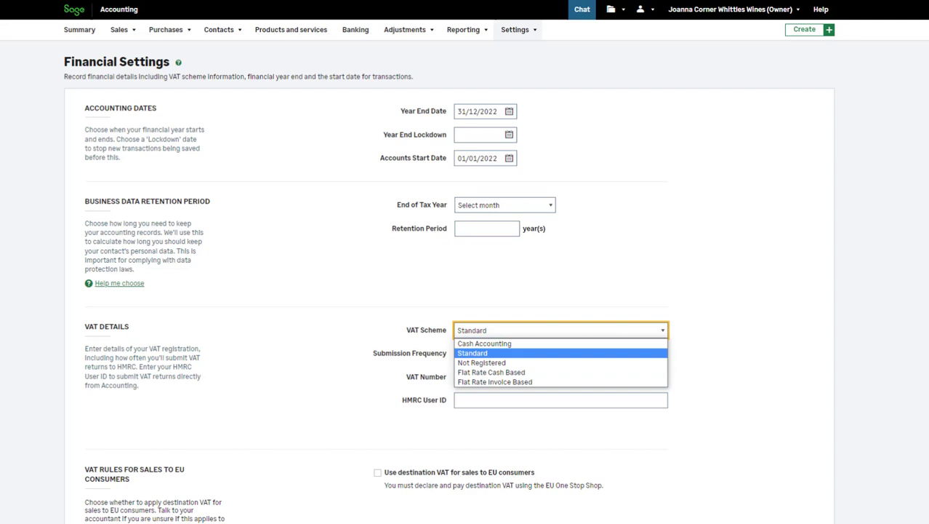
key(Escape)
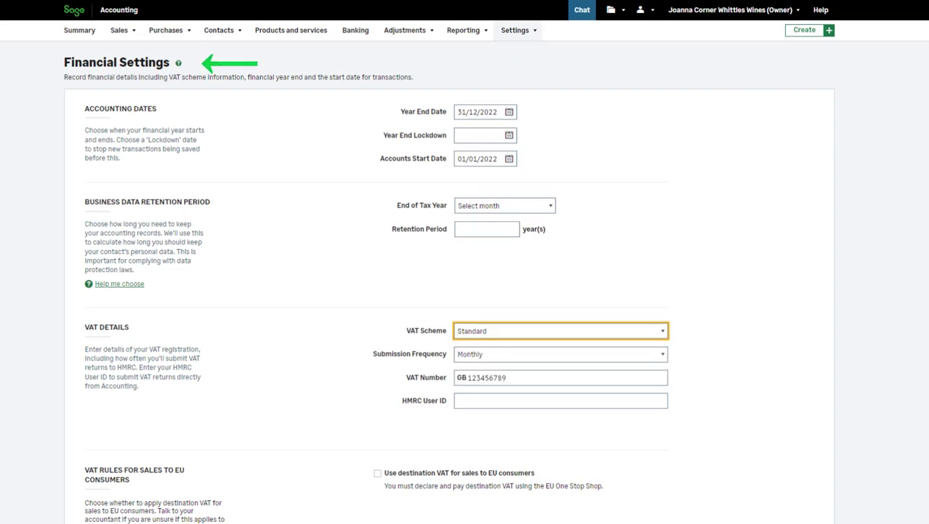
scroll(464, 282, down, 1)
scroll(464, 283, down, 3)
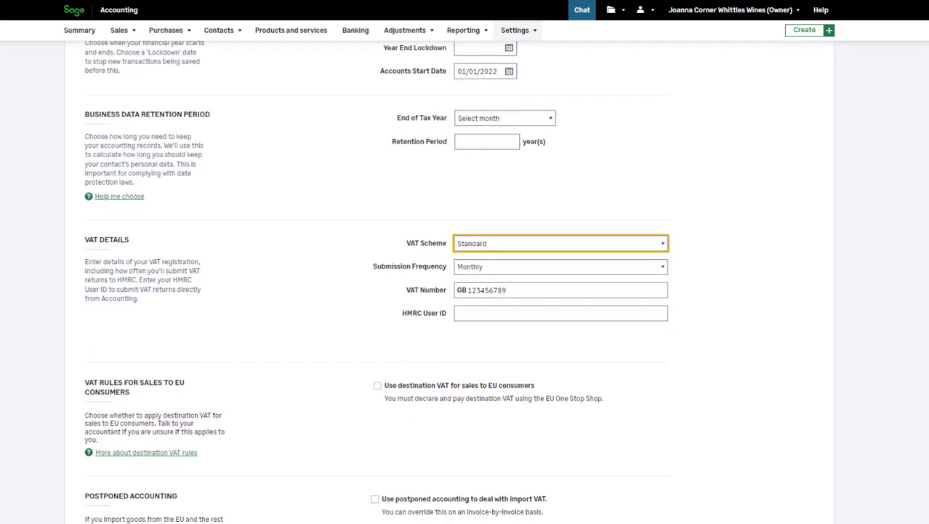
click(749, 389)
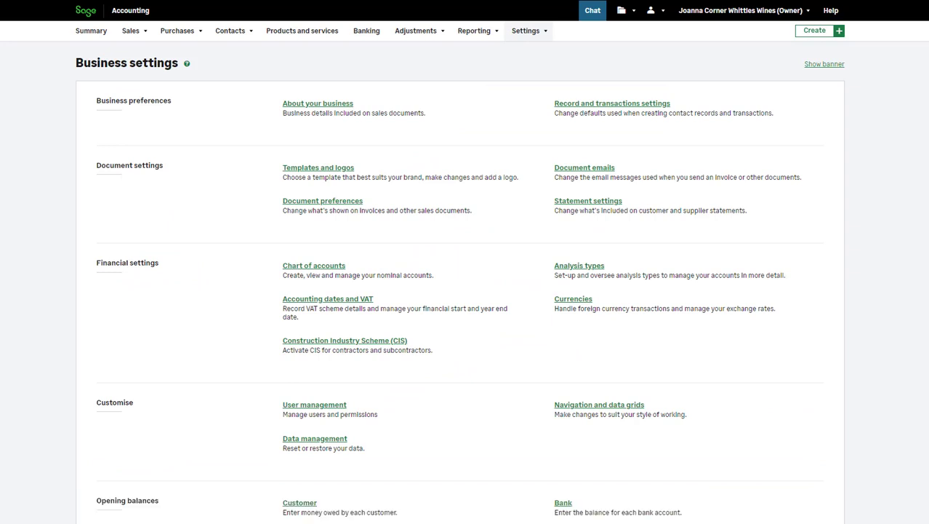
Start a new sales invoice and choose San Lorenzo as its customer.
mouse_move(134, 30)
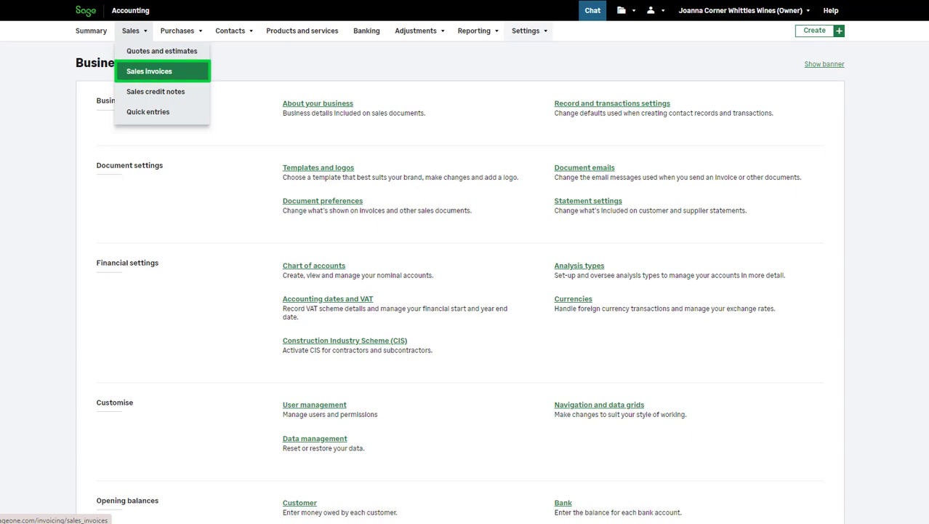
click(162, 71)
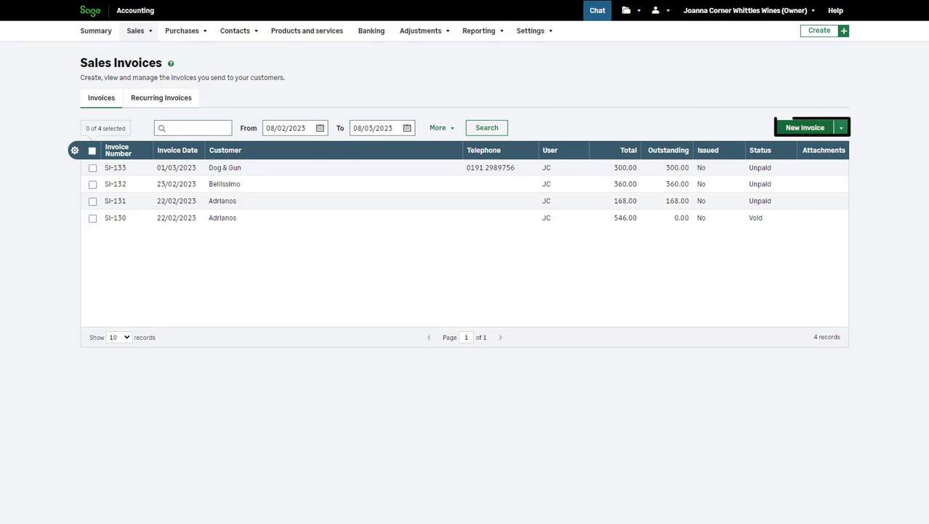
click(805, 127)
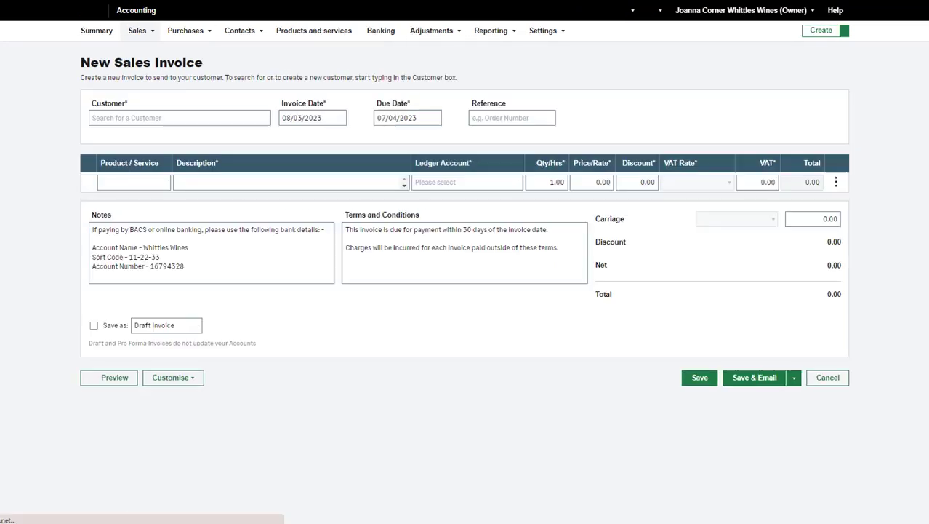
click(266, 118)
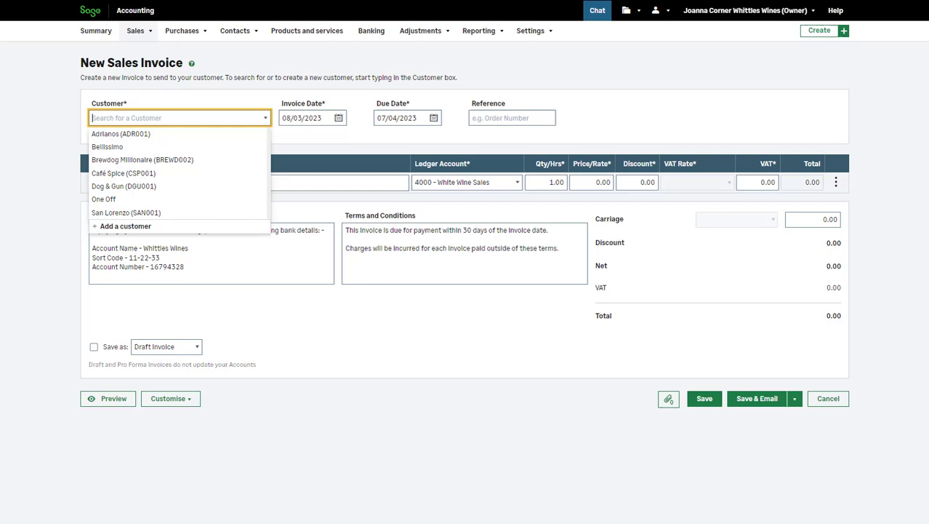
key(Down)
key(Down)
key(Down)
key(Down)
key(Down)
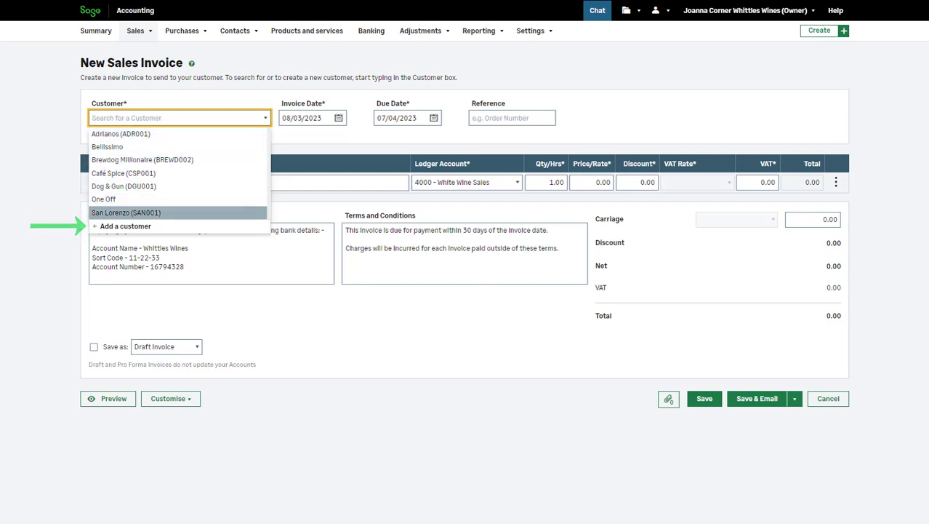
key(Return)
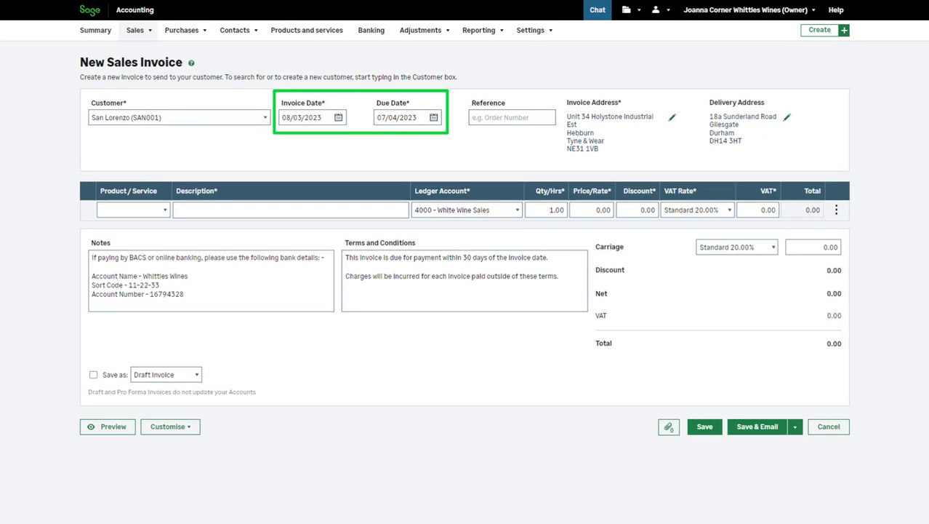
Enter the reference number on the sales invoice.
click(512, 117)
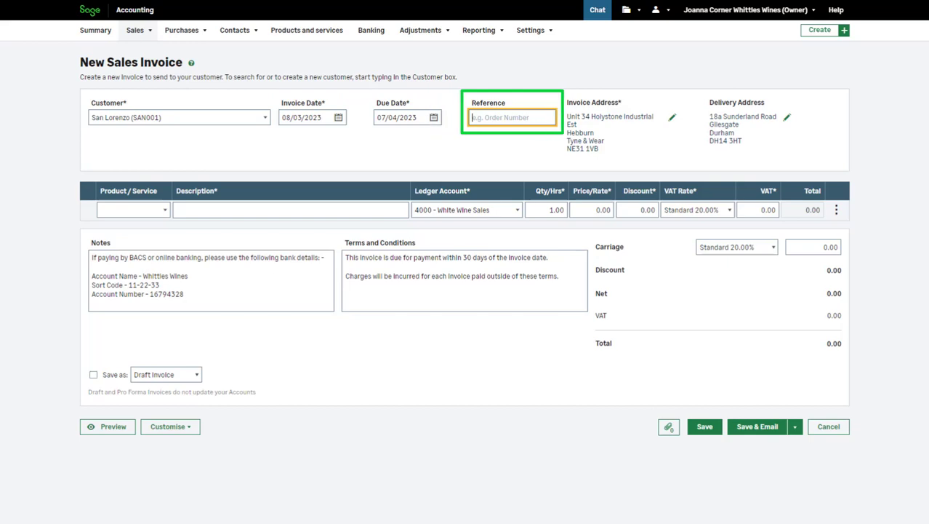
text(1234)
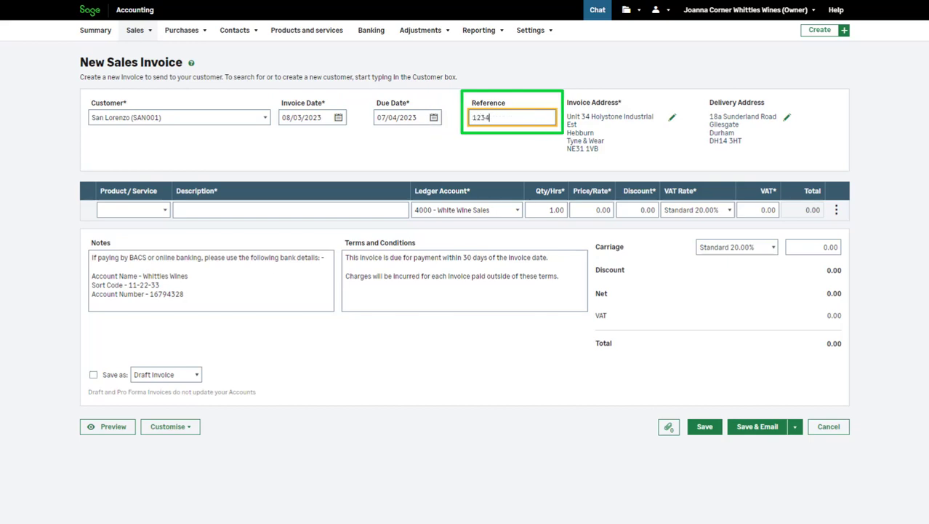
key(Tab)
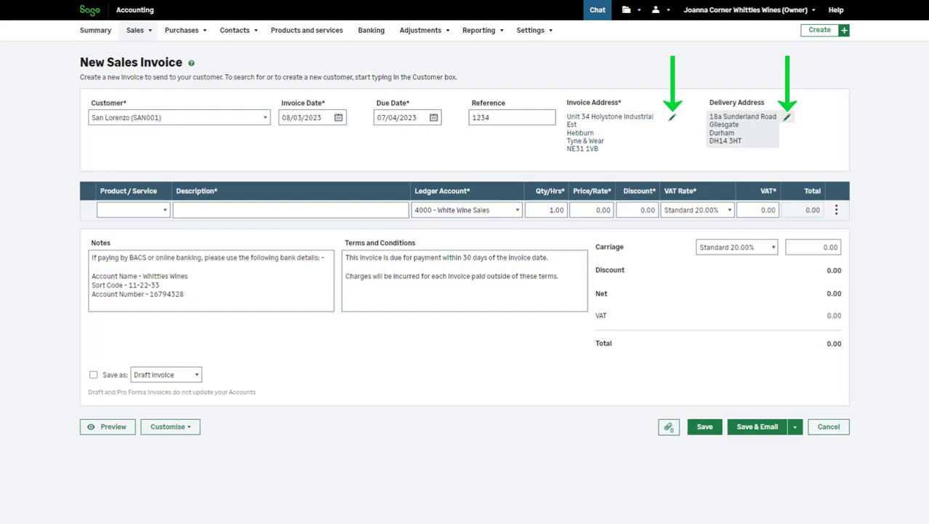
click(786, 117)
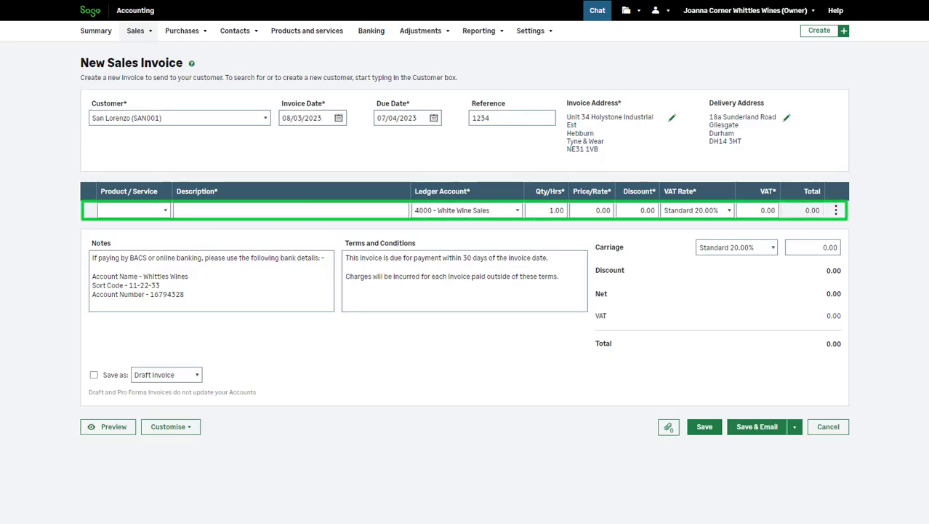
Add the product Craft Beer (BEER001) as the first line of the invoice.
click(134, 210)
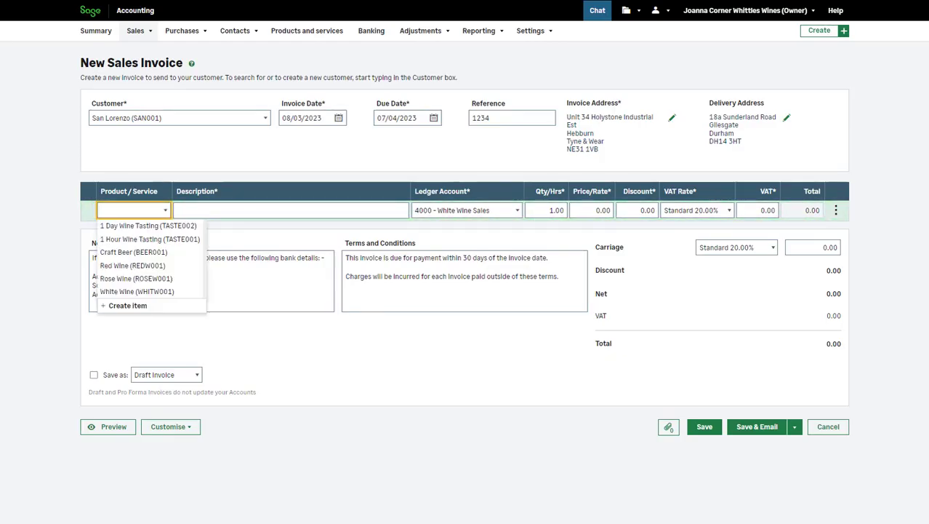
key(Down)
key(Down)
key(Down)
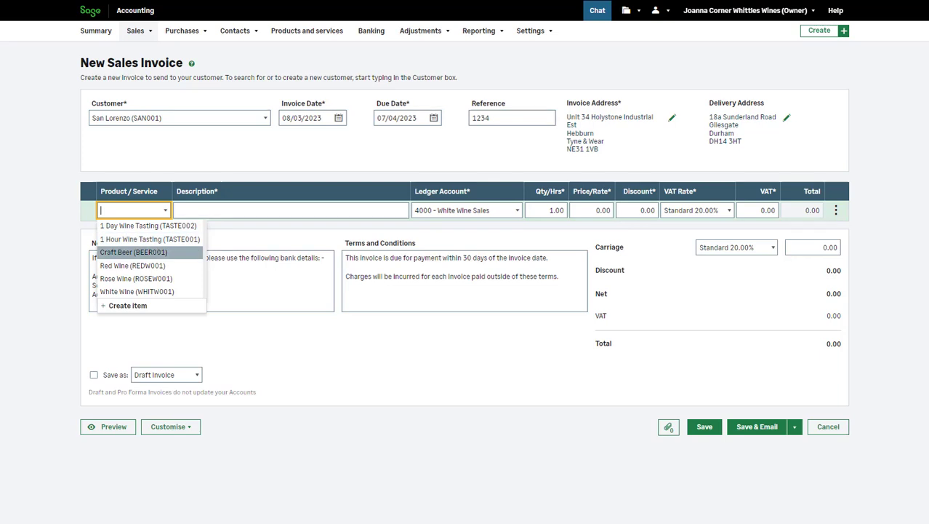
key(Return)
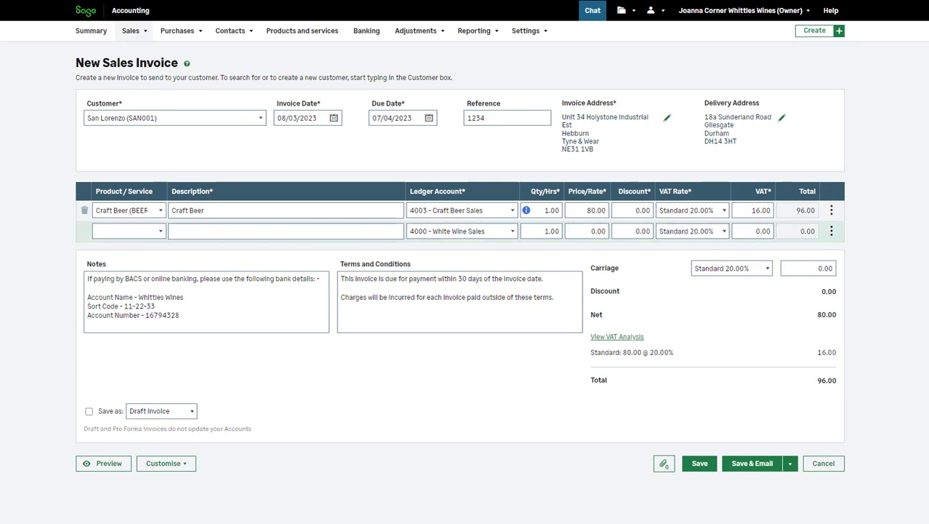
Add a second invoice line without a product, described as "extra item", on ledger account 4004 - Wine Sampling Pack Sales.
click(128, 231)
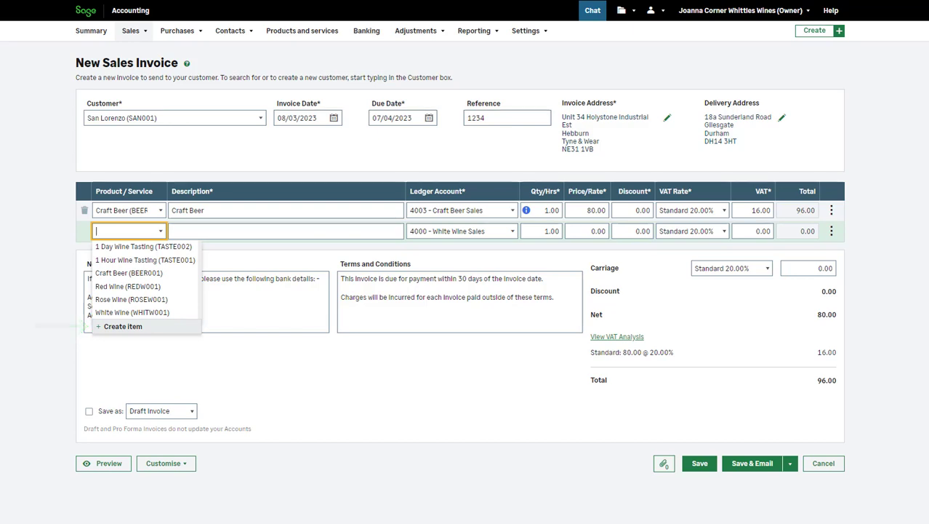
key(Escape)
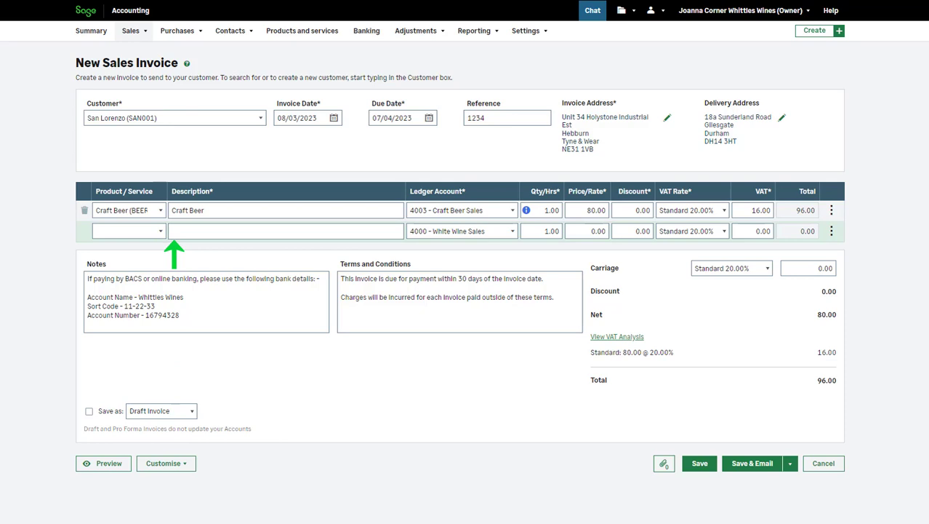
click(174, 230)
text(extra item)
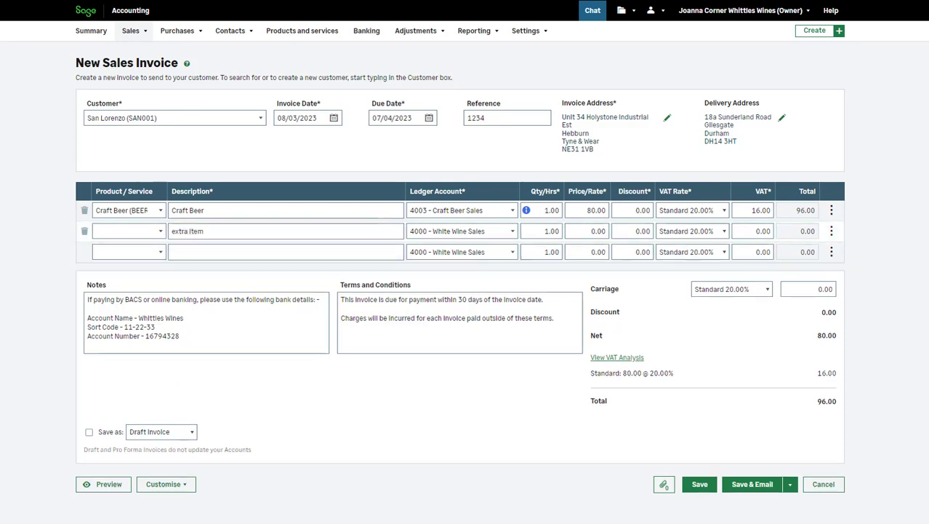
key(Tab)
key(Down)
key(Down)
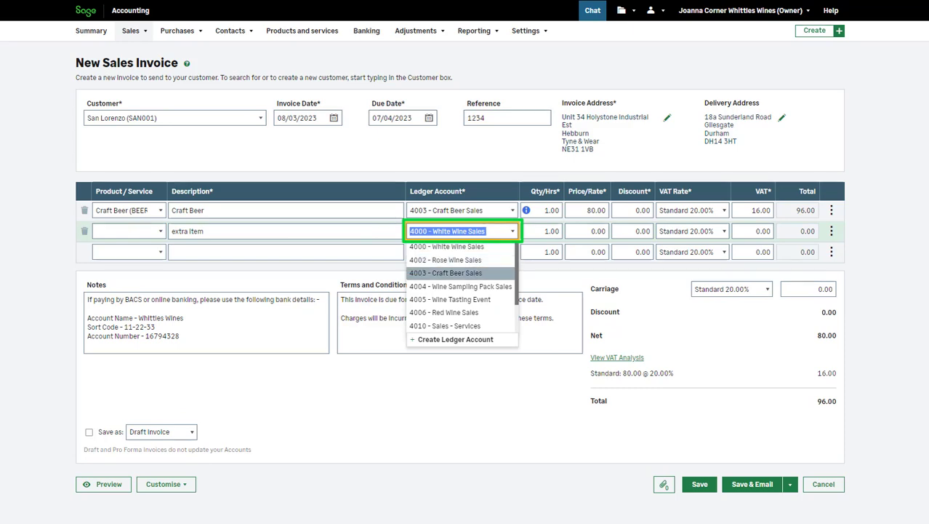
key(Return)
key(Tab)
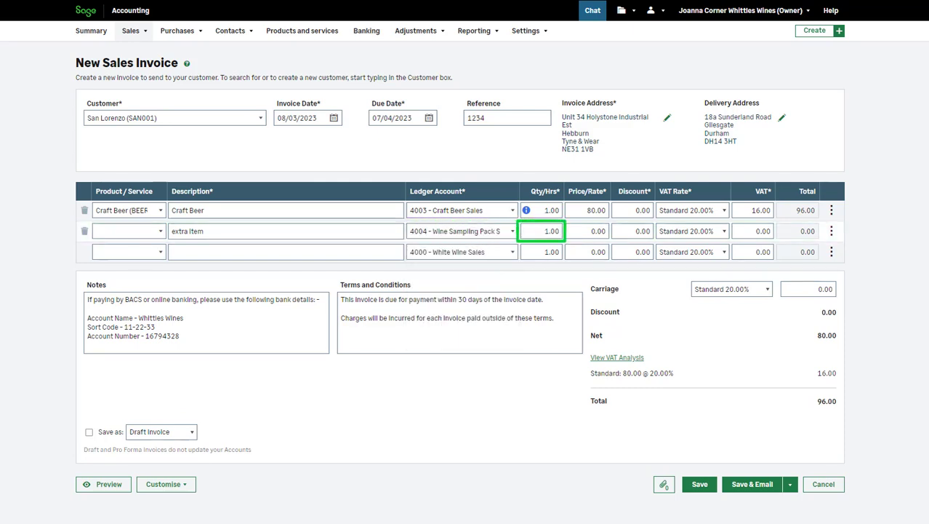
key(Tab)
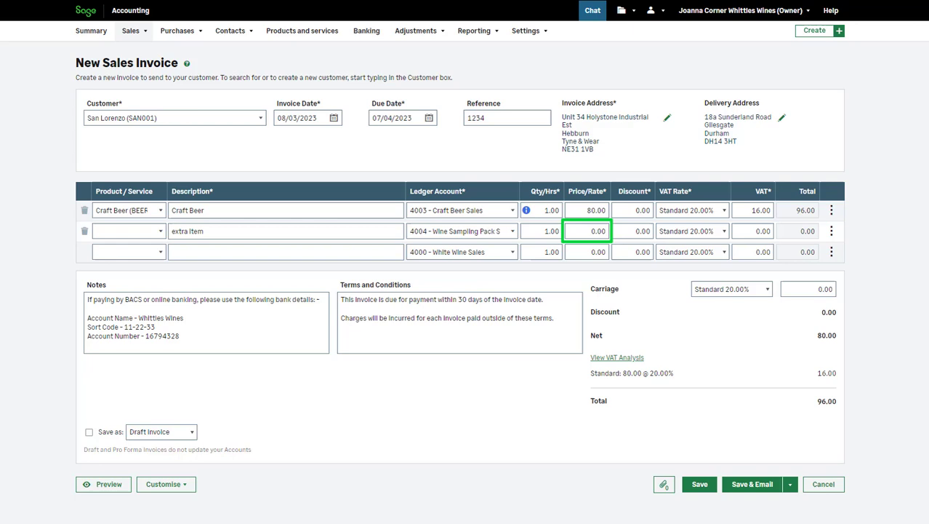
key(Tab)
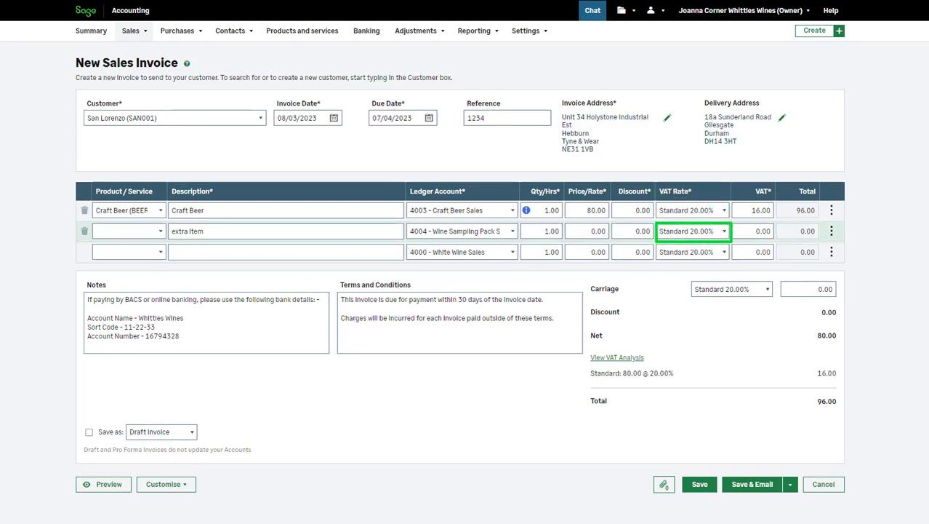
Set the VAT rate of the "extra item" line to Zero Rated 0.00%.
click(691, 231)
key(Down)
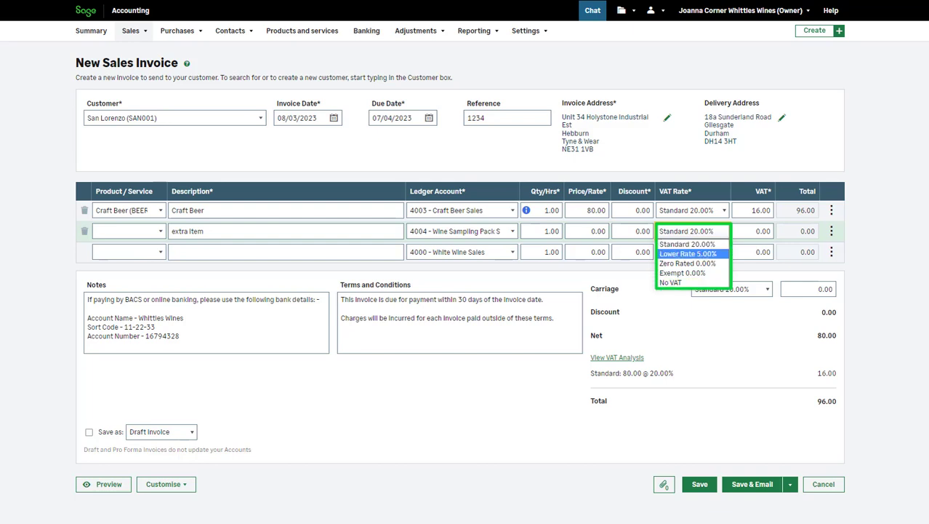
key(Down)
key(Return)
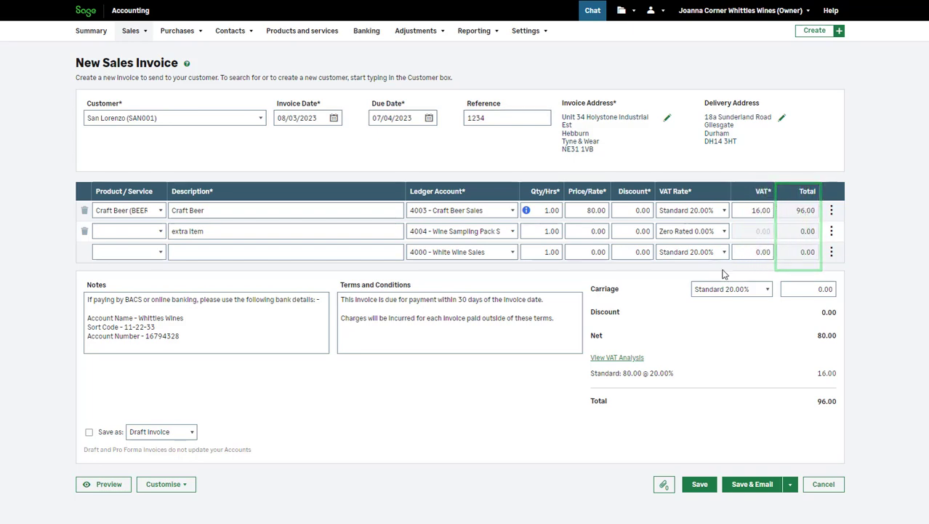
Add the service 1 Day Wine Tasting (TASTE002) as the third line of the invoice.
click(128, 252)
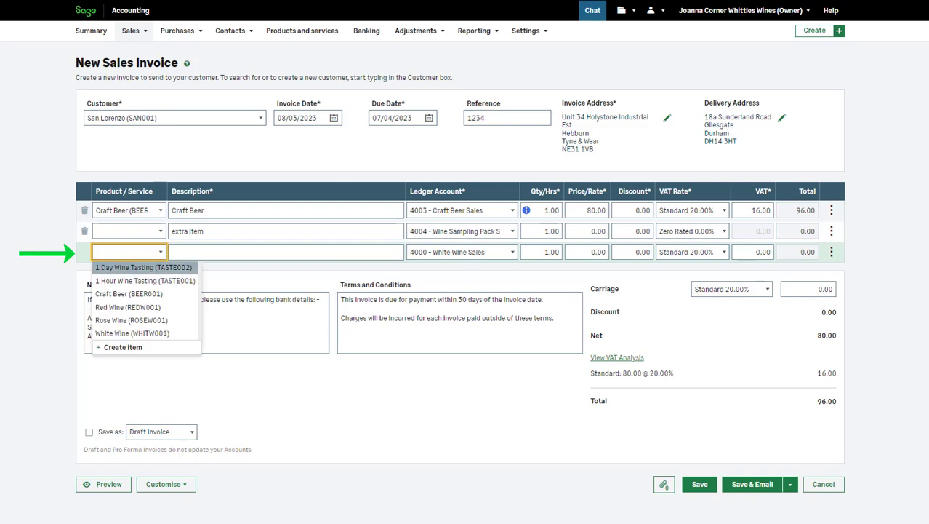
click(144, 267)
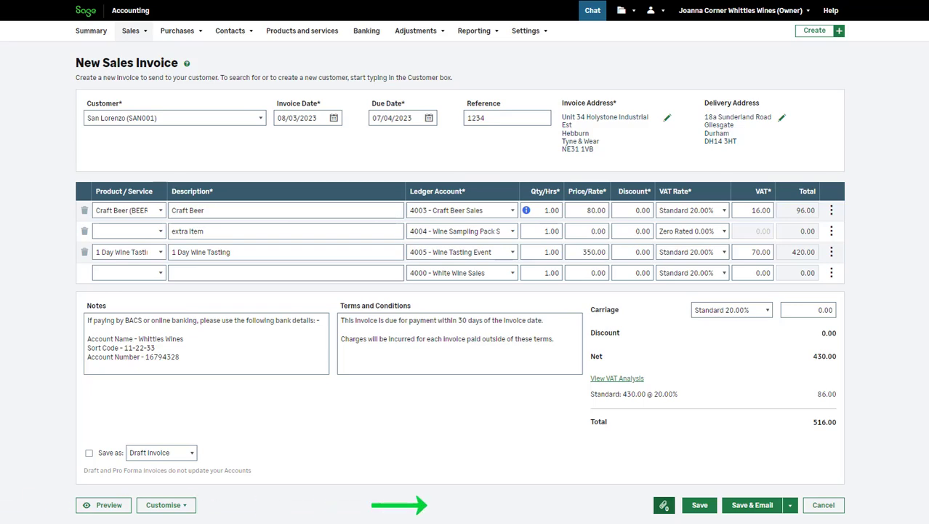
Attach the Sage Logo picture to the San Lorenzo invoice and preview the invoice.
click(664, 505)
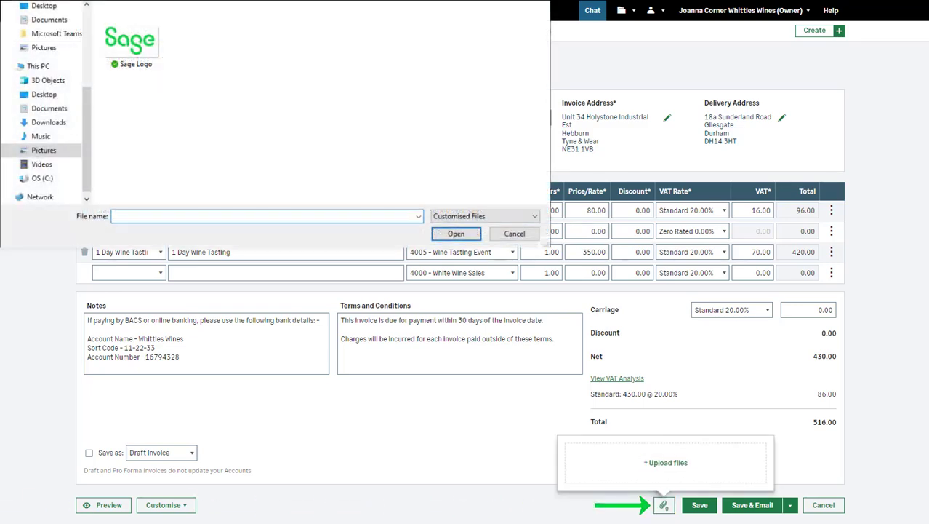
click(131, 43)
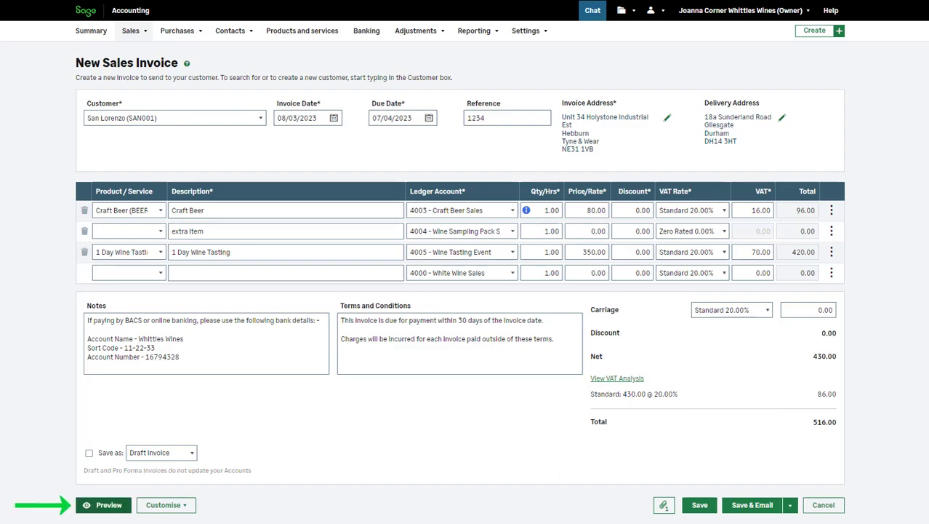
click(107, 512)
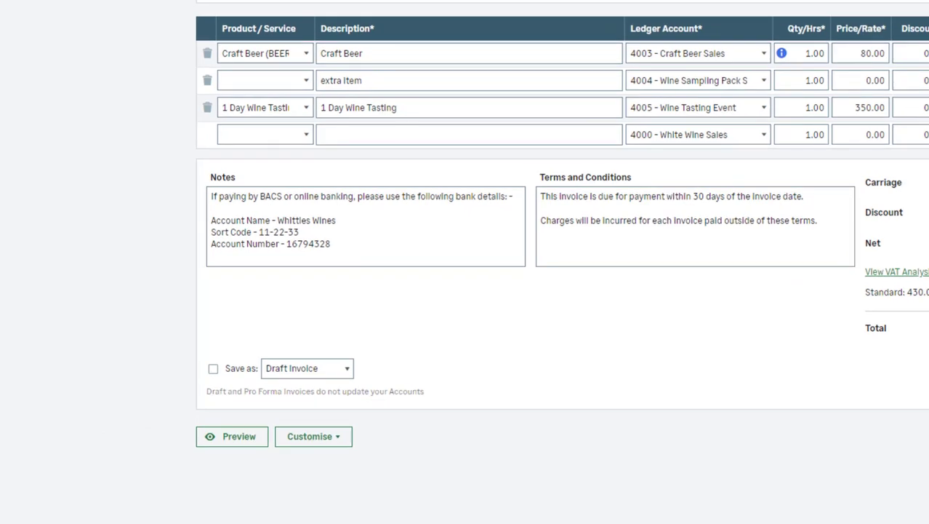
Turn on the option to save the invoice as a special type and choose Pro Forma Invoice.
click(307, 368)
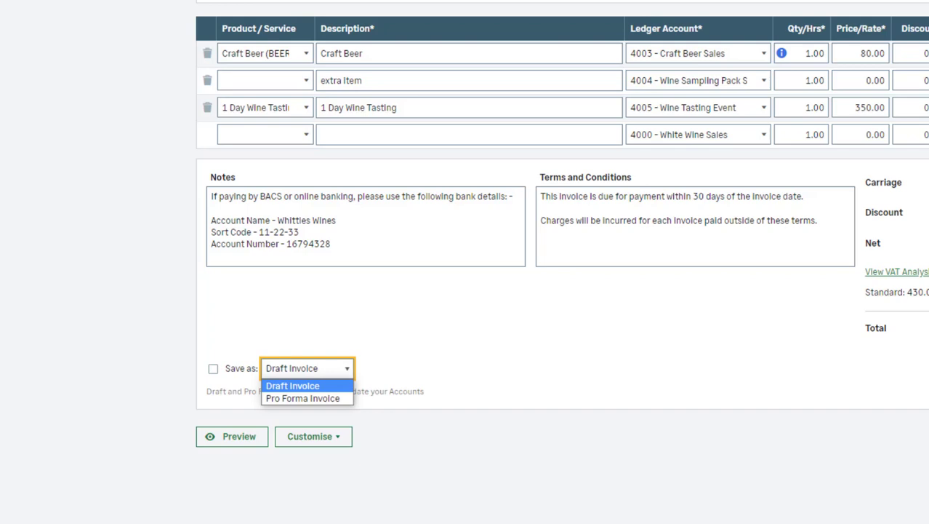
key(Down)
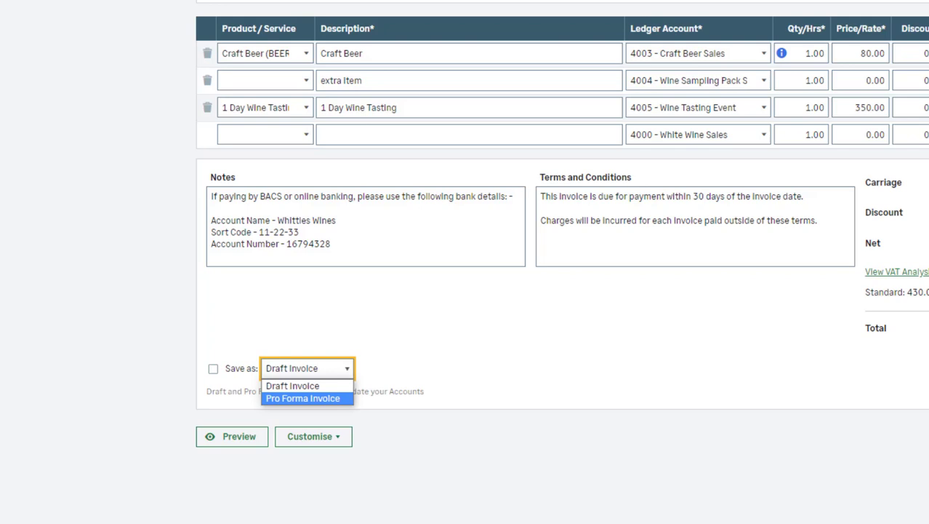
key(Return)
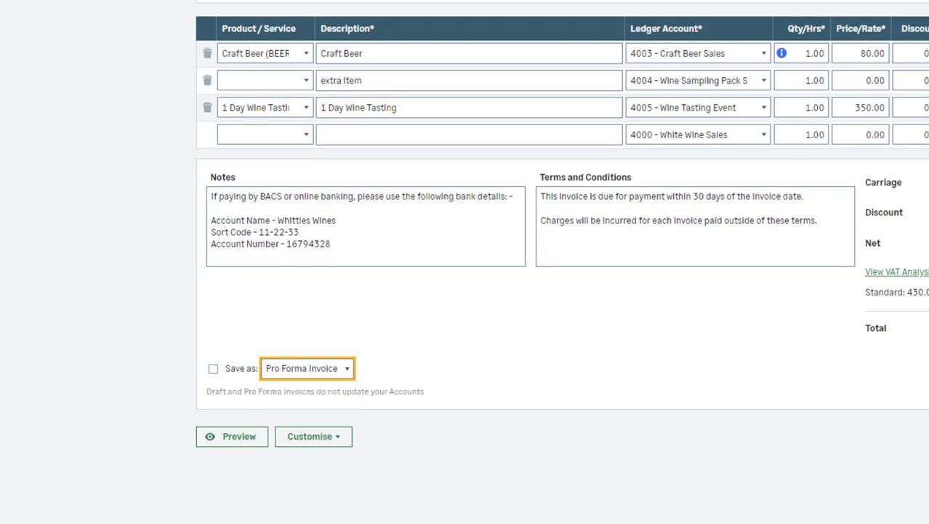
click(213, 368)
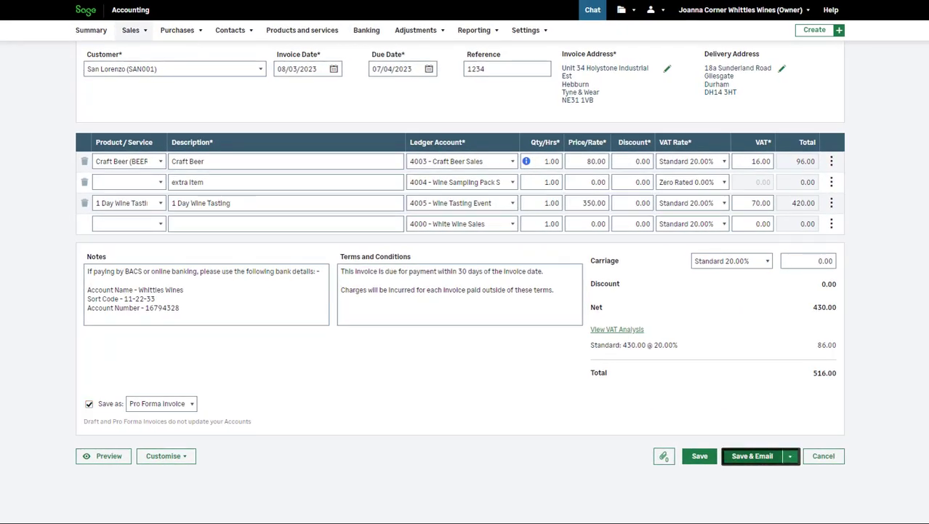
click(752, 456)
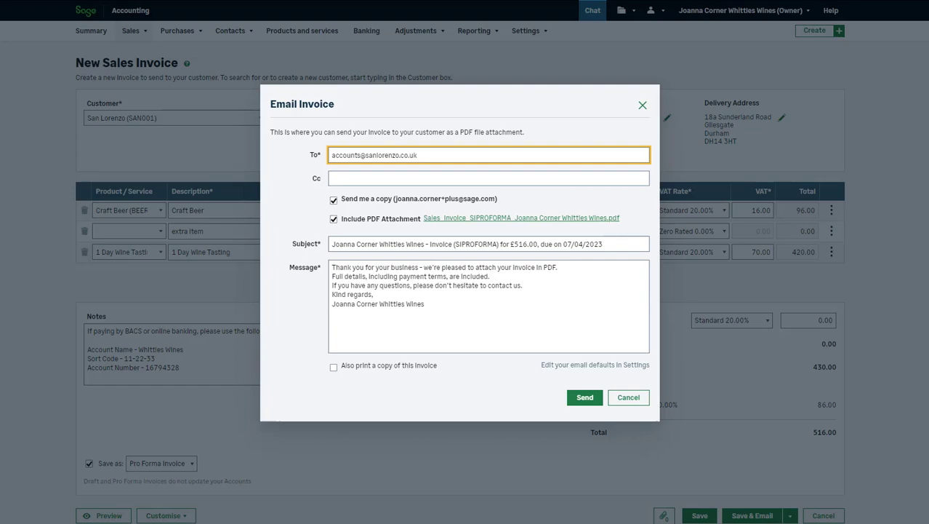
click(628, 397)
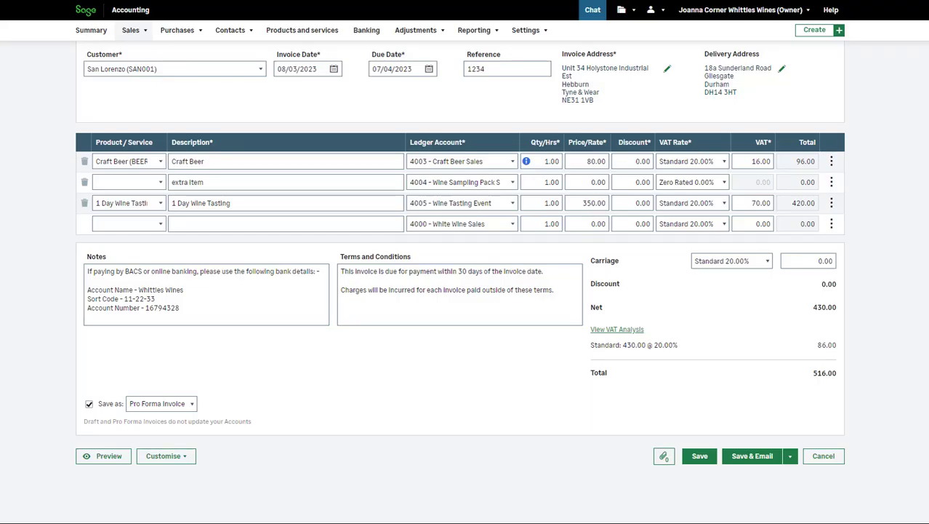
click(789, 455)
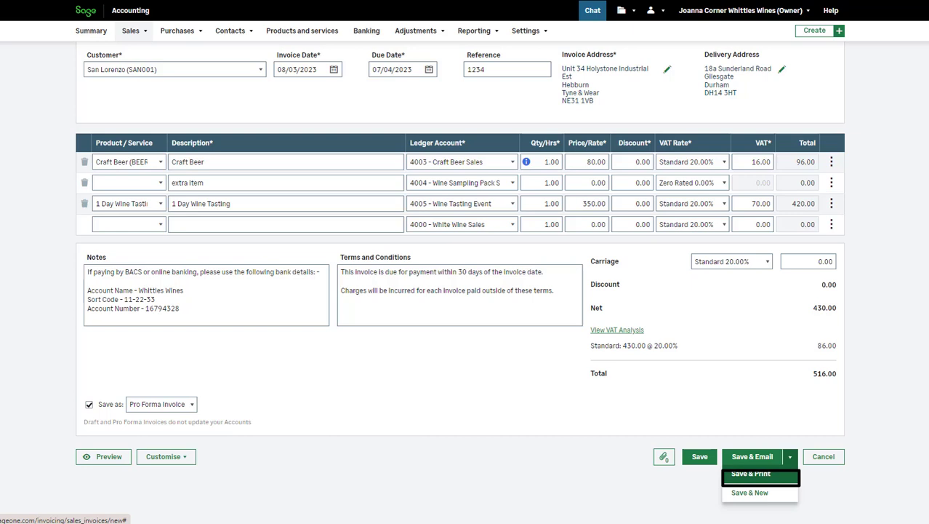
key(Down)
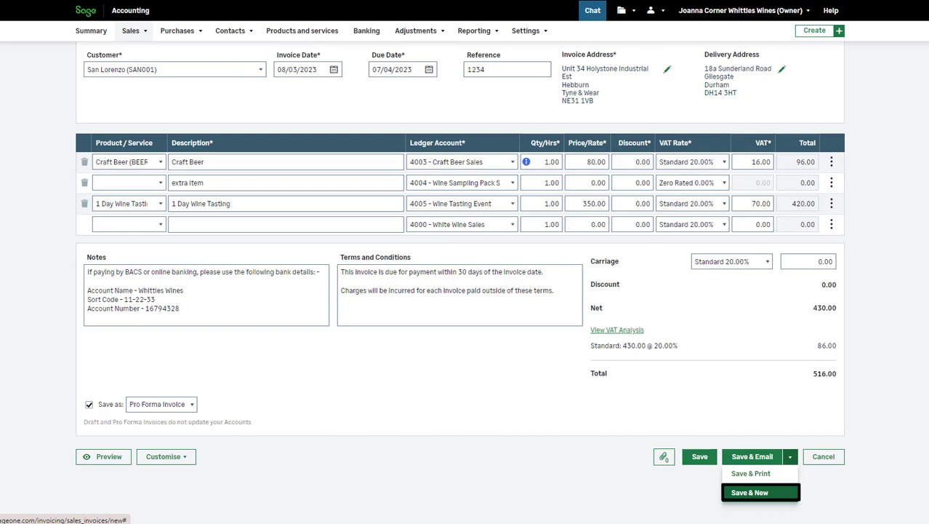
key(Escape)
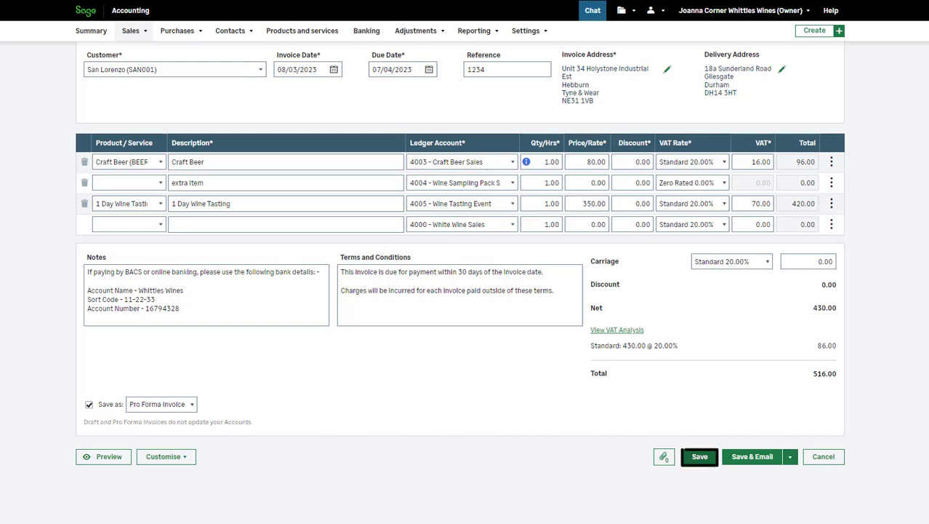
Save the invoice and open the unpaid San Lorenzo invoice dated 08/03/2023 from the sales invoices list.
click(699, 456)
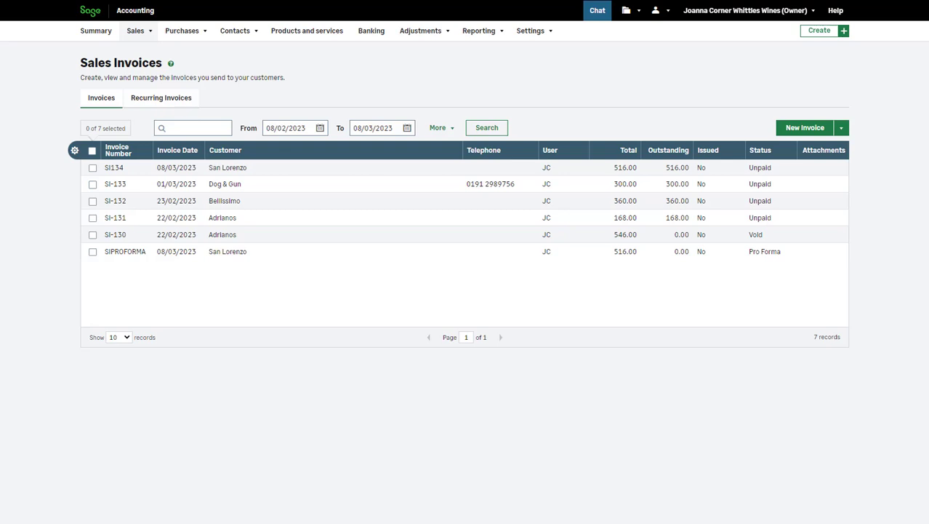
click(221, 168)
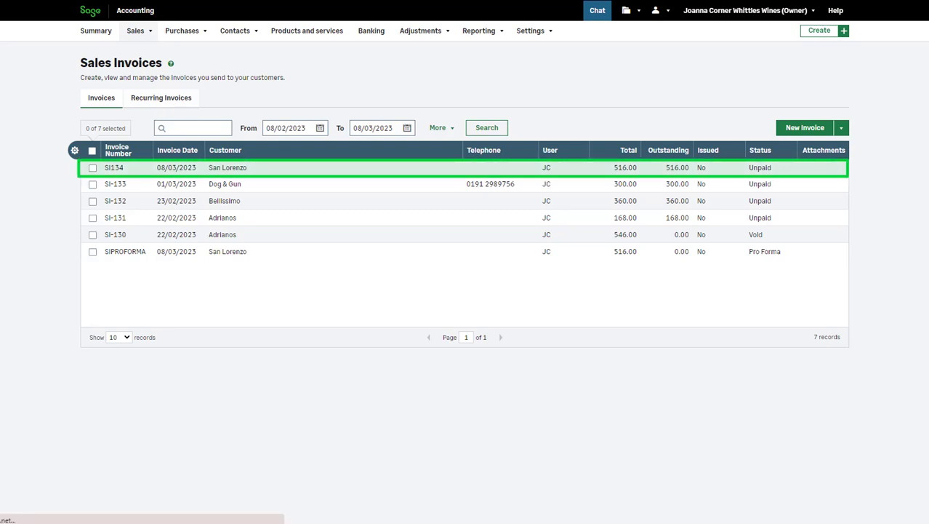